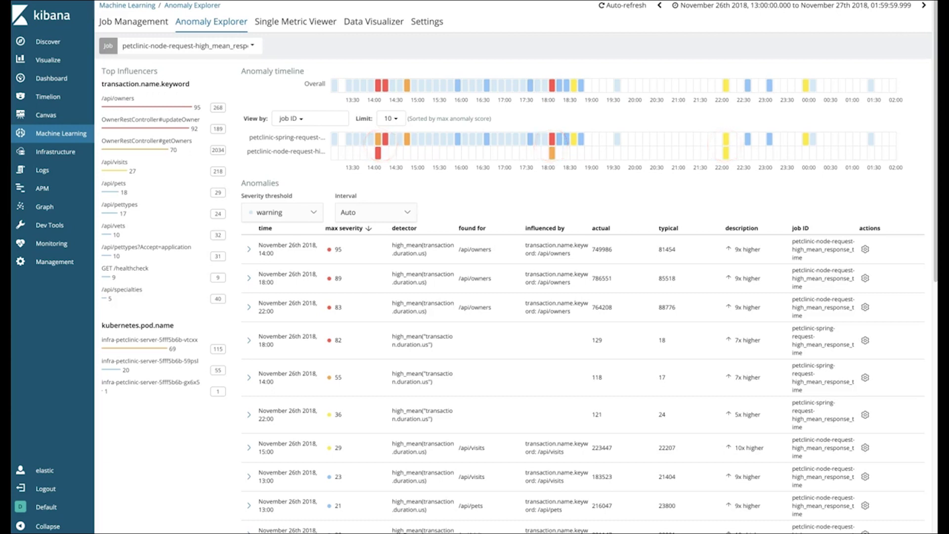
- Expand the severity-95 /api/owners anomaly and show its follow-up analysis actions
click(250, 251)
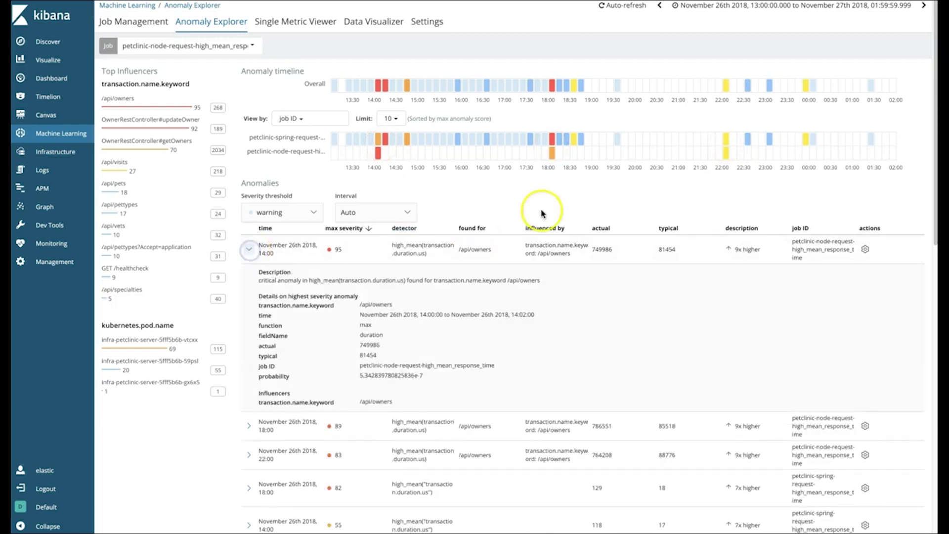
click(865, 250)
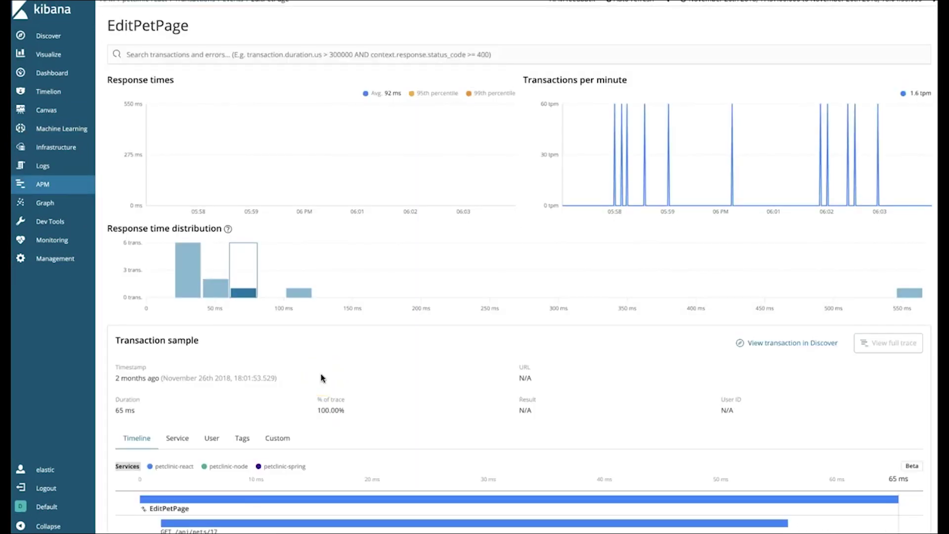
scroll(321, 376, down, 1)
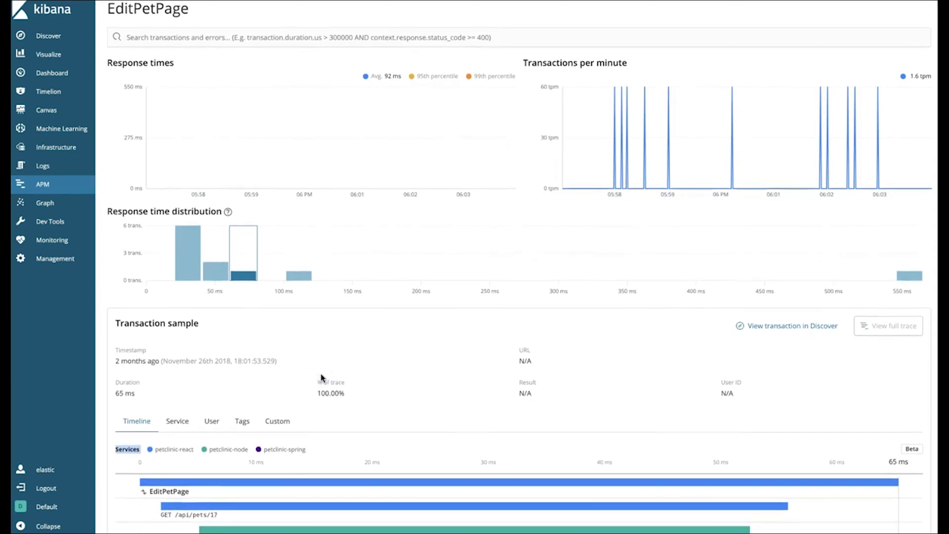
scroll(321, 377, down, 3)
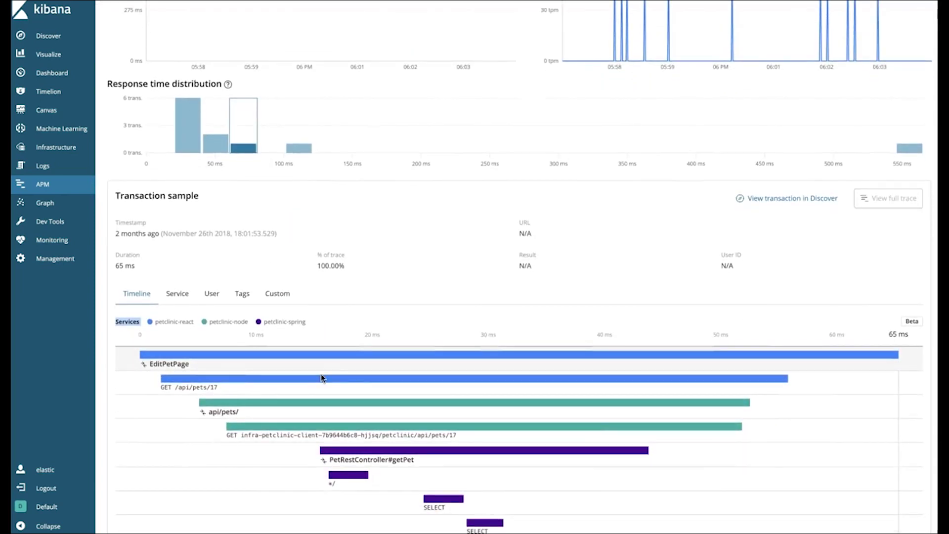
scroll(321, 378, down, 3)
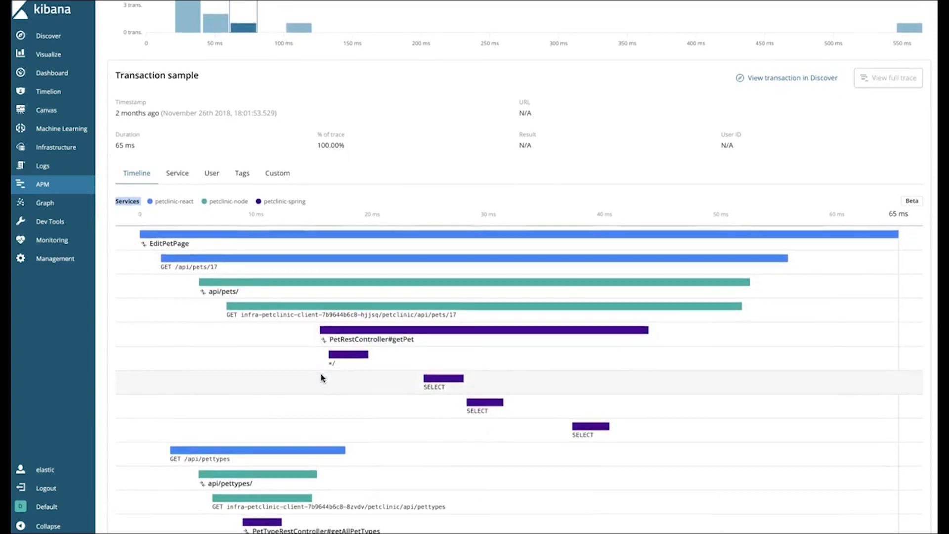
scroll(321, 378, down, 1)
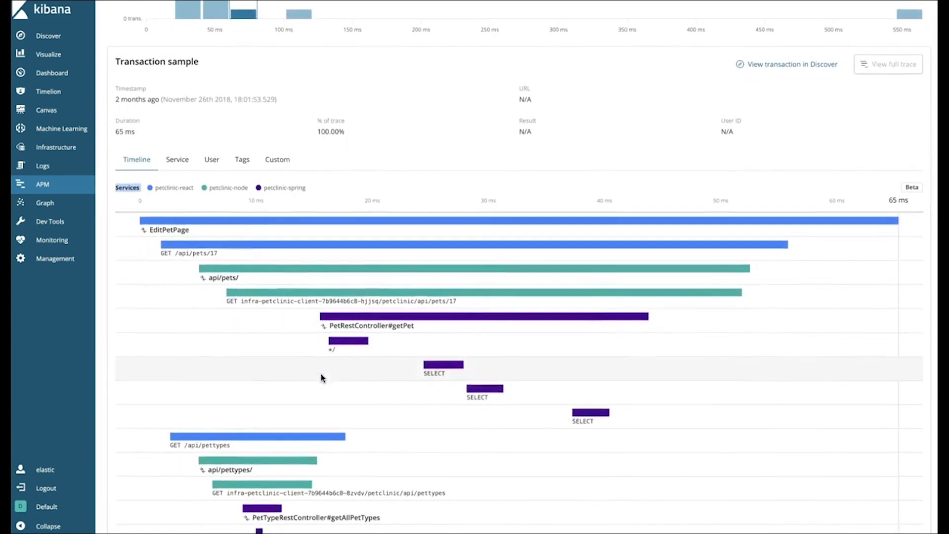
scroll(321, 378, down, 2)
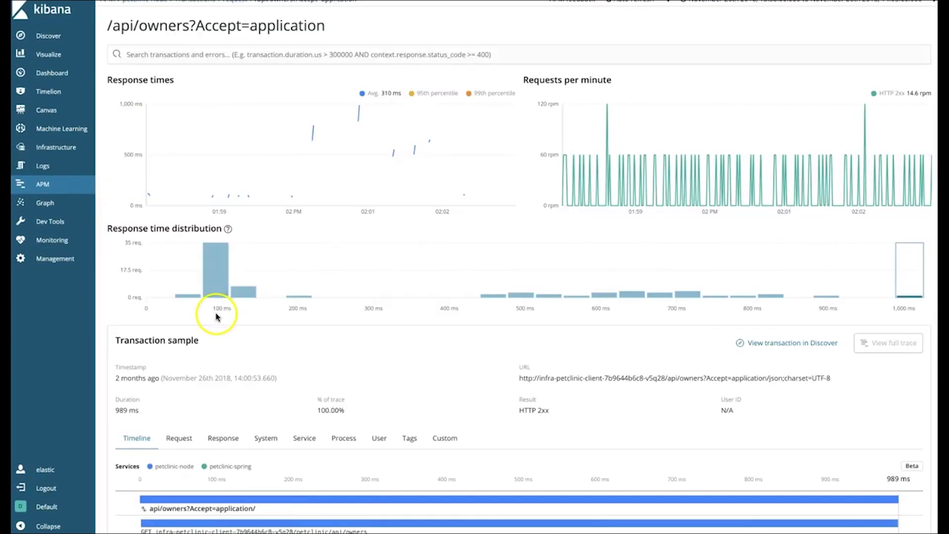
scroll(217, 314, down, 3)
scroll(216, 317, down, 20)
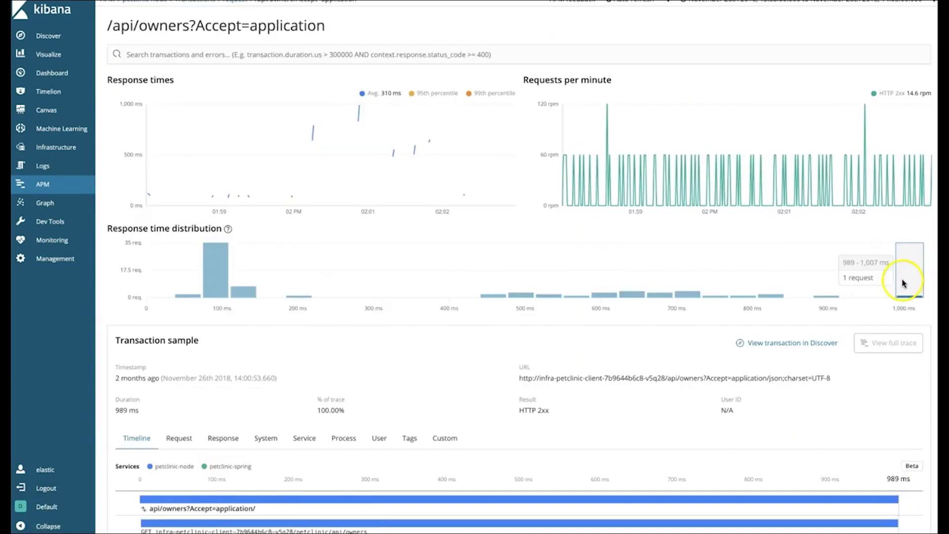
click(897, 305)
scroll(898, 306, down, 15)
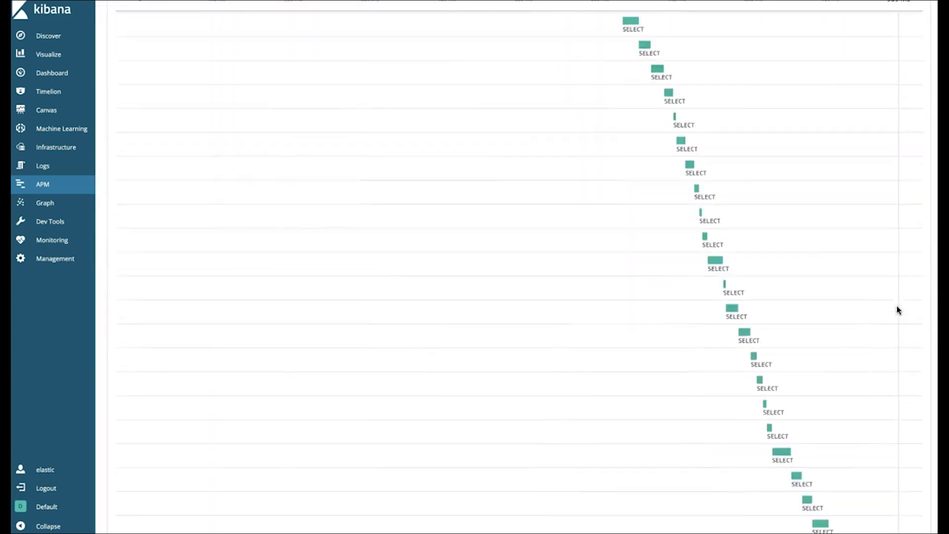
scroll(897, 309, down, 3)
scroll(519, 267, up, 20)
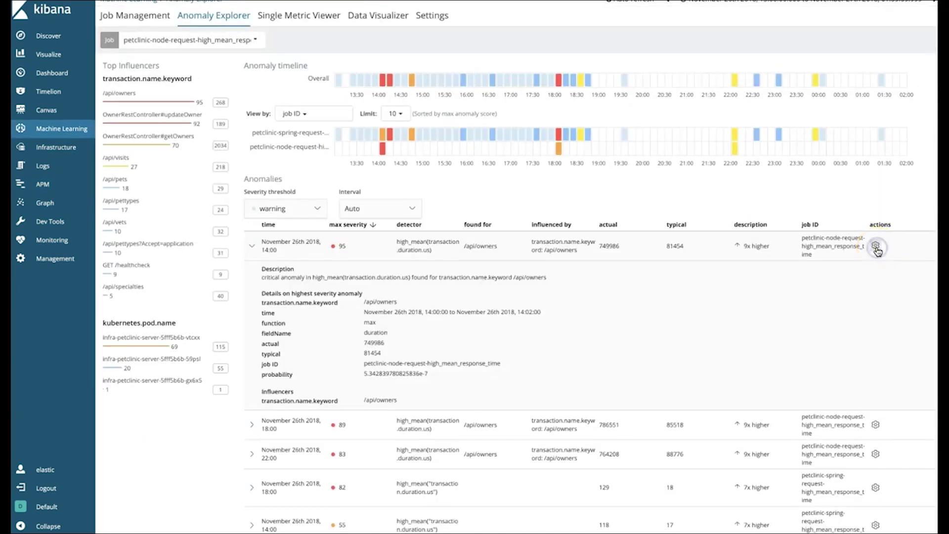
- Open Service Analysis for the top /api/owners anomaly
click(875, 246)
click(900, 291)
click(589, 413)
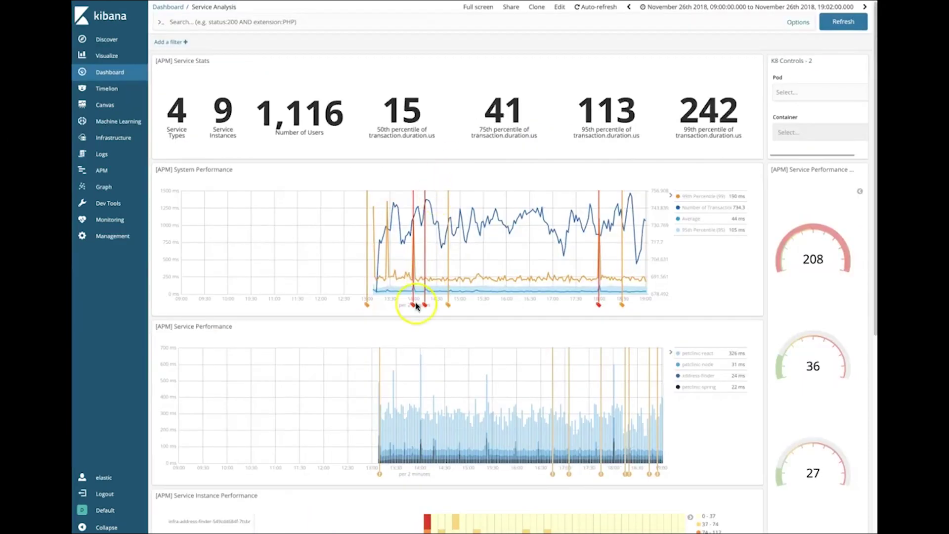
- Zoom the service dashboard to the minutes around the 18:00 point
mouse_move(602, 287)
click(601, 286)
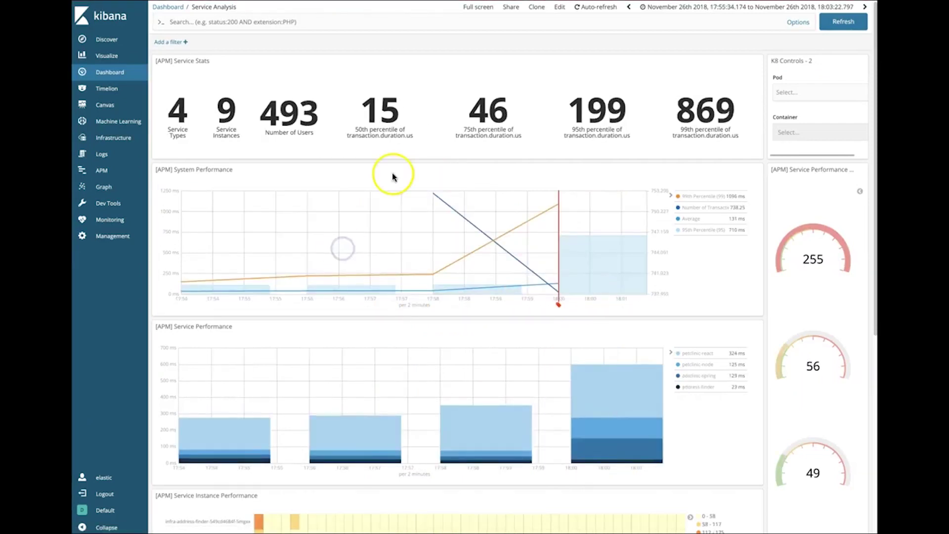
scroll(393, 176, down, 1)
scroll(396, 177, down, 6)
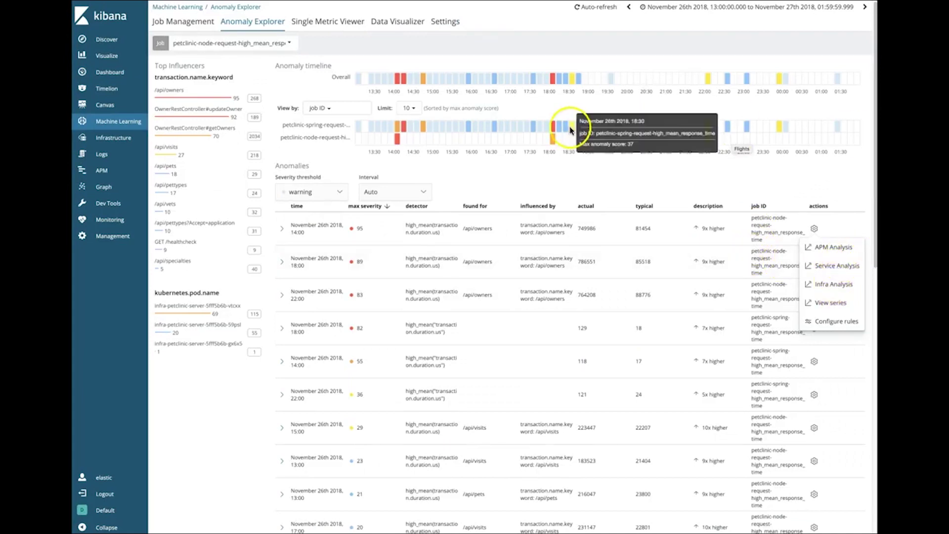
- Open Infra Analysis, locate the MySQL pod, and switch the map to Docker containers
click(834, 284)
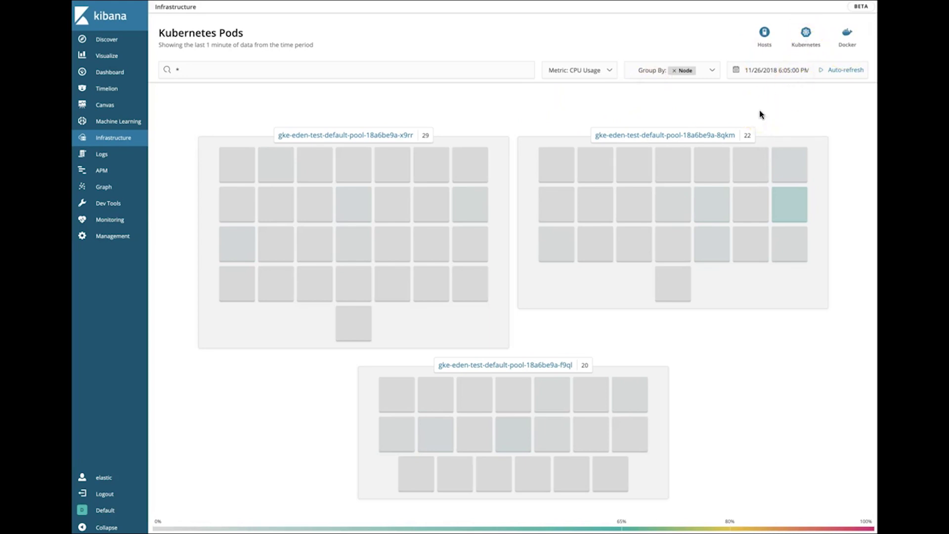
mouse_move(717, 207)
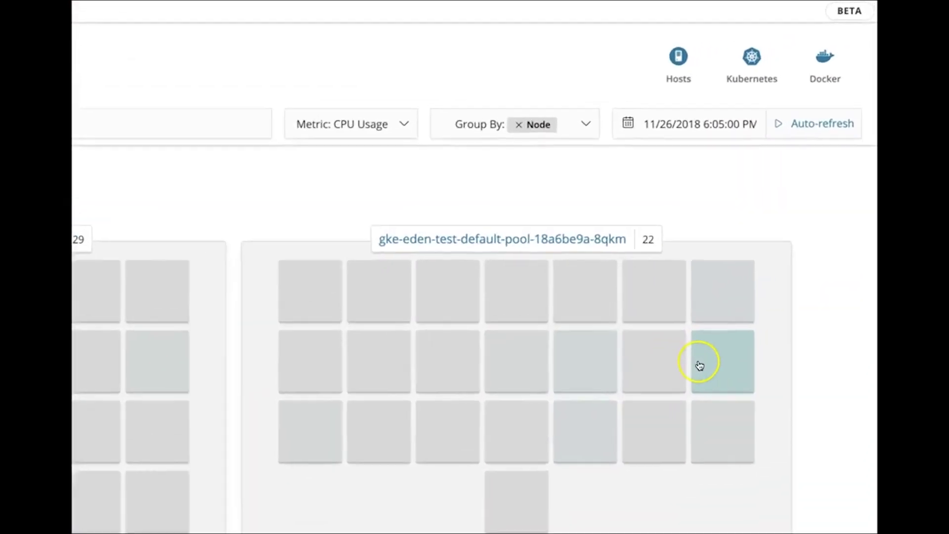
mouse_move(777, 205)
click(698, 383)
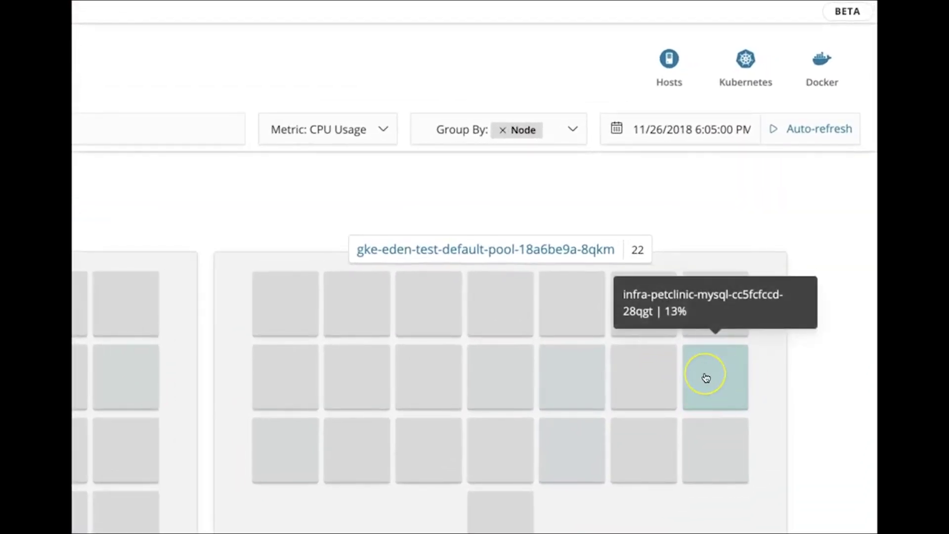
click(820, 69)
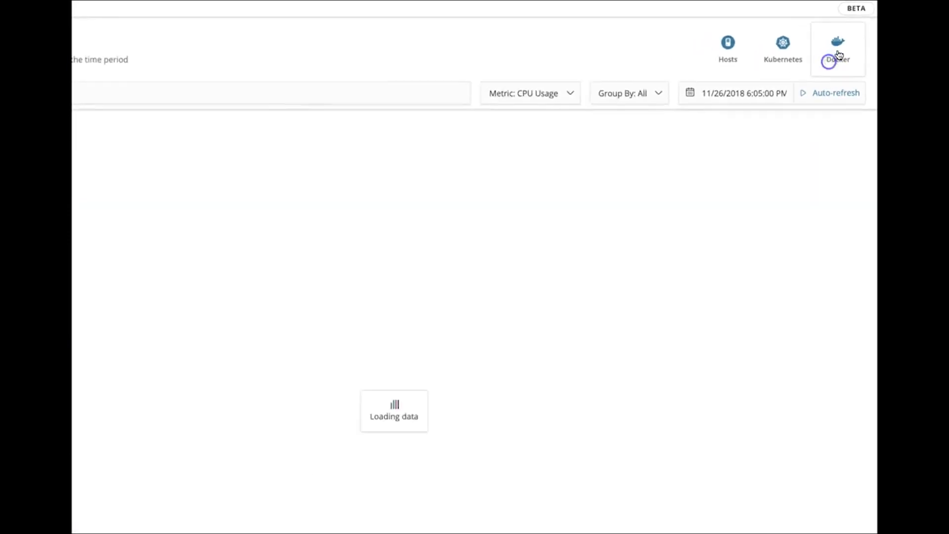
- Open View metrics for the red, busiest petclinic MySQL container
click(708, 430)
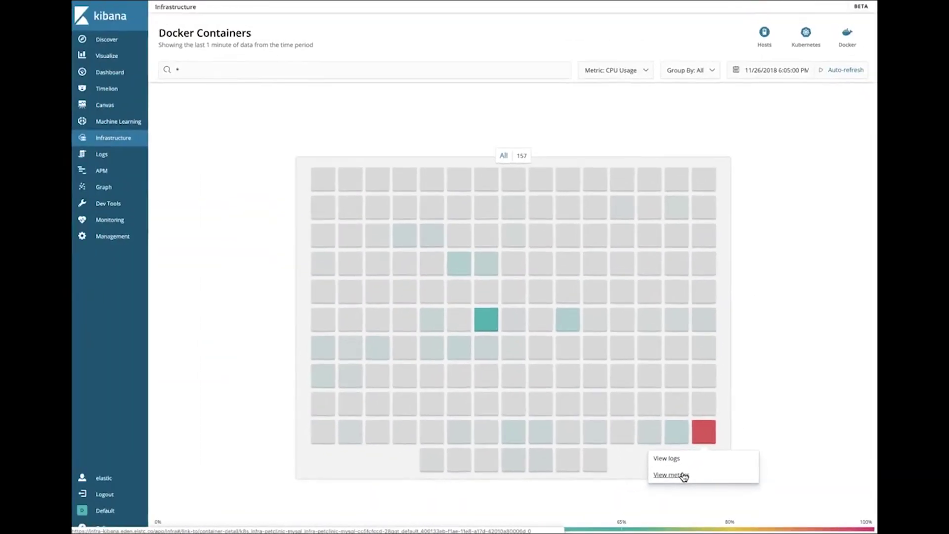
click(683, 475)
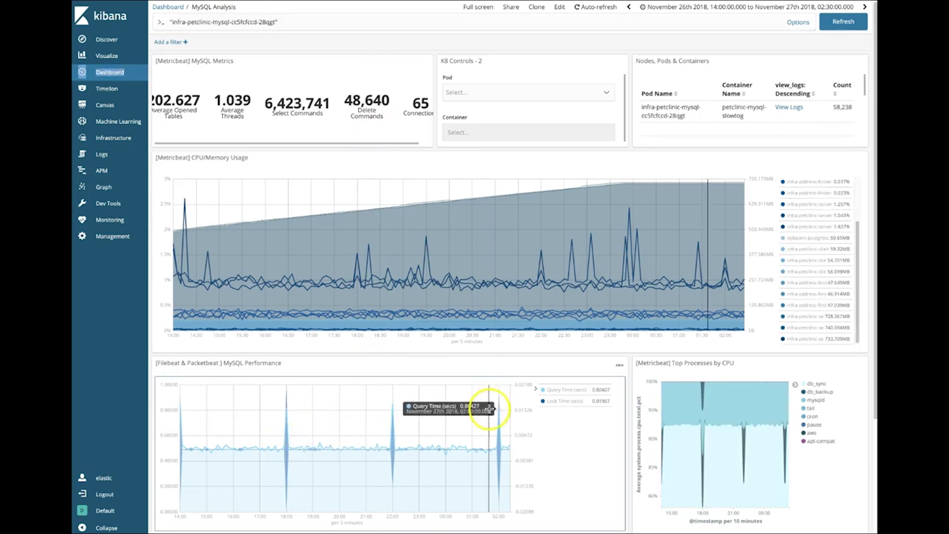
- Brush the MySQL Performance spike to narrow the dashboard to Nov 27, 01:41–02:16
drag(491, 429, 506, 430)
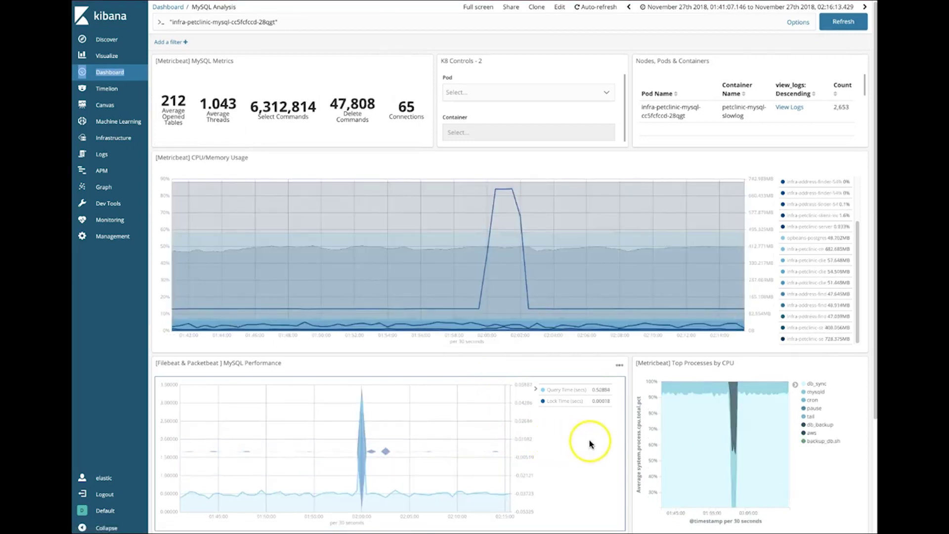
scroll(631, 482, down, 3)
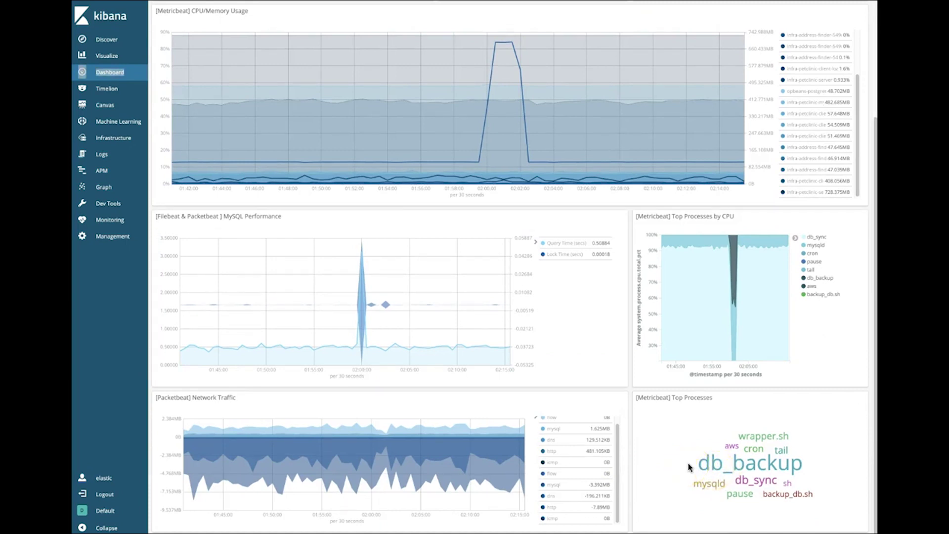
scroll(691, 467, up, 3)
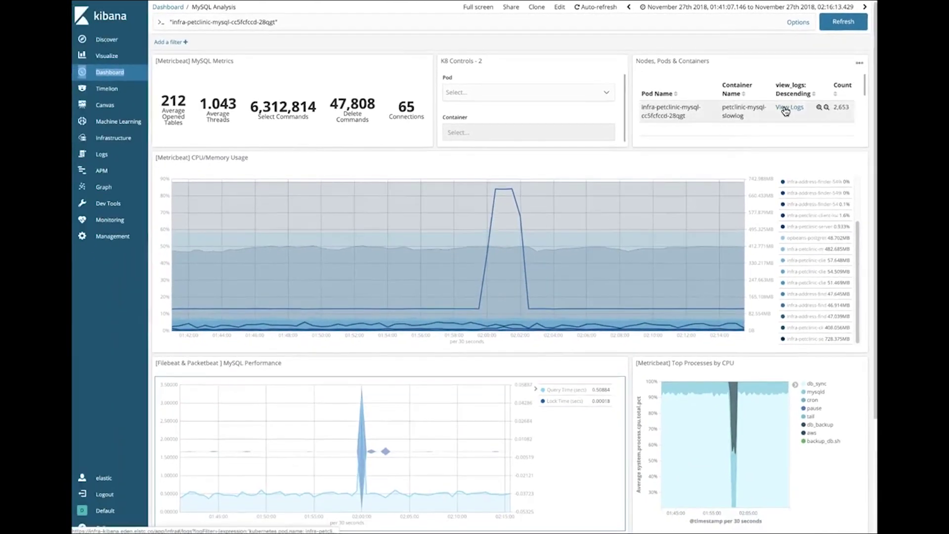
- Open View Logs for the infra-petclinic-mysql-cc5fcfccd-28qgt pod's slow-log entries
click(774, 124)
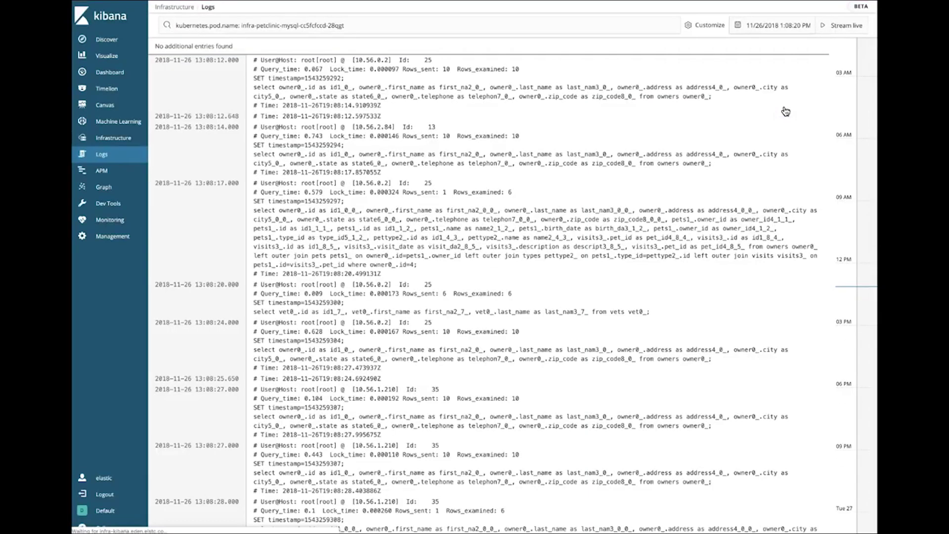
scroll(679, 219, down, 10)
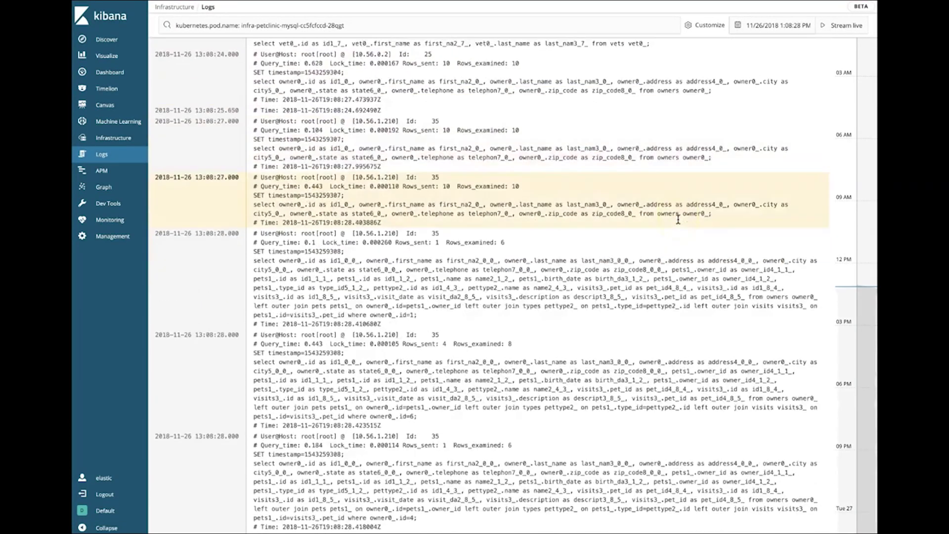
scroll(678, 219, down, 8)
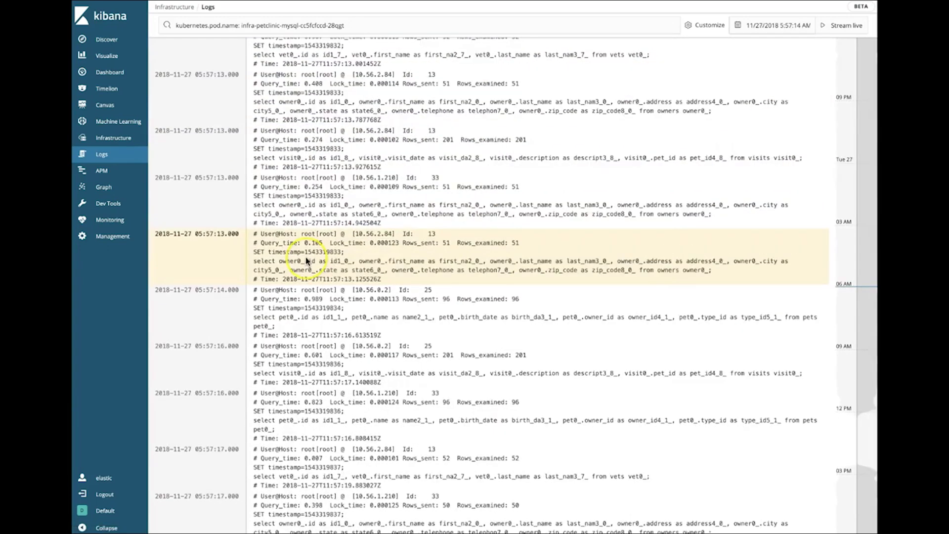
- Add 'and mysql.slowlog.query_time.sec >= 30' to the Logs query and run it
click(370, 27)
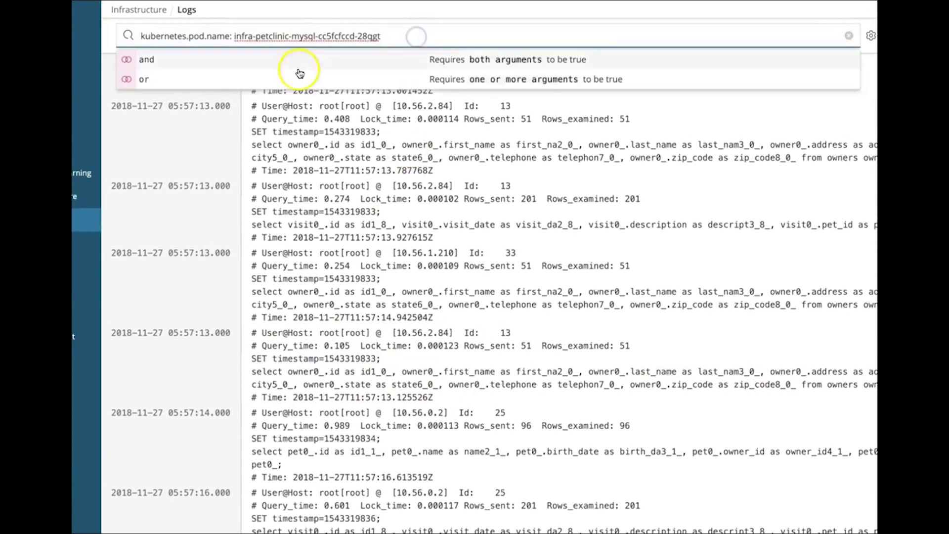
click(282, 62)
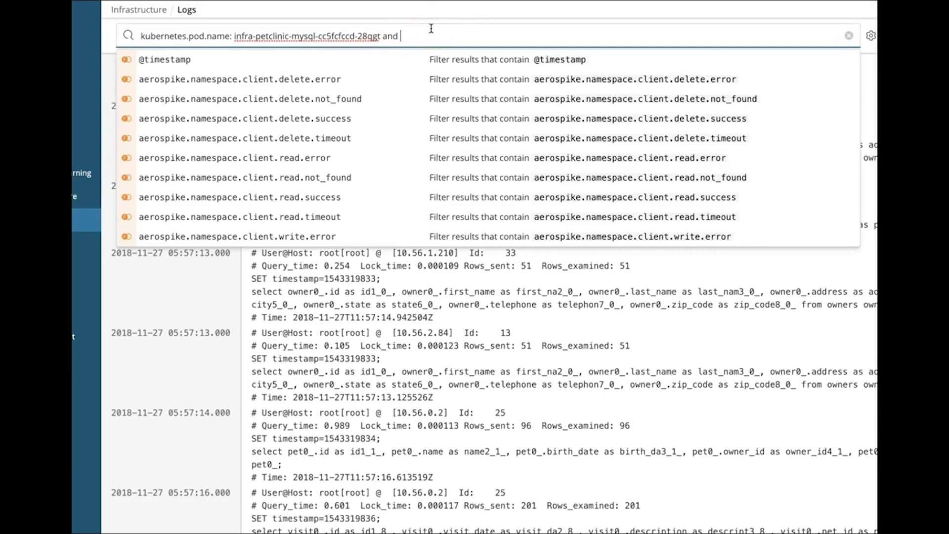
click(550, 29)
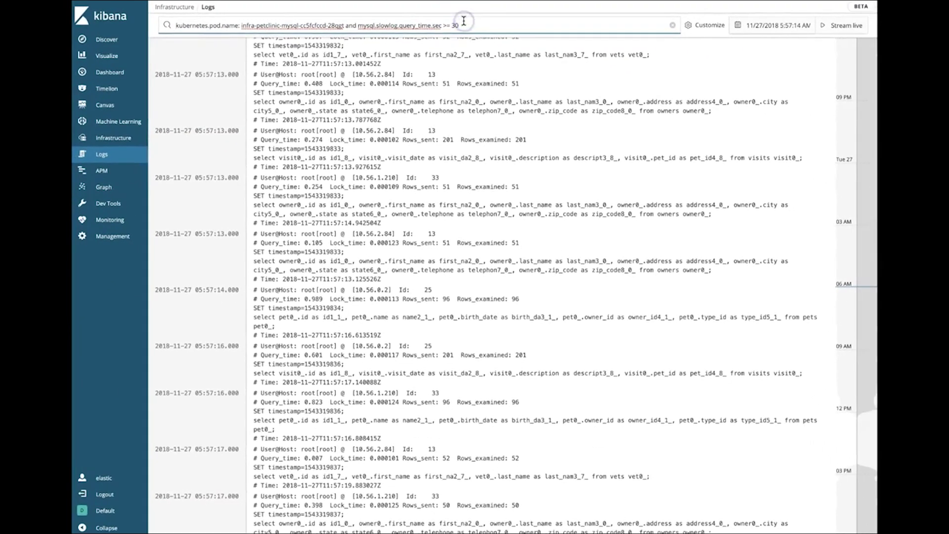
key(Return)
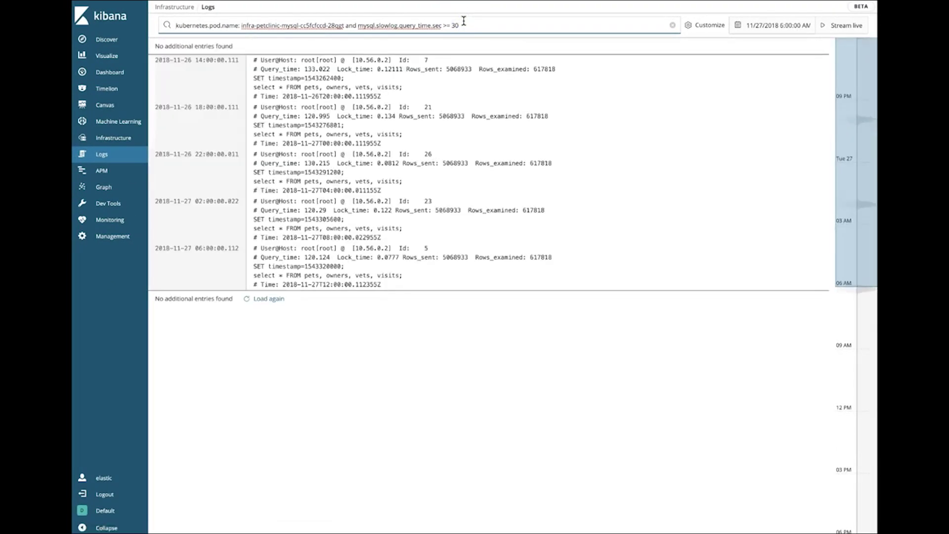